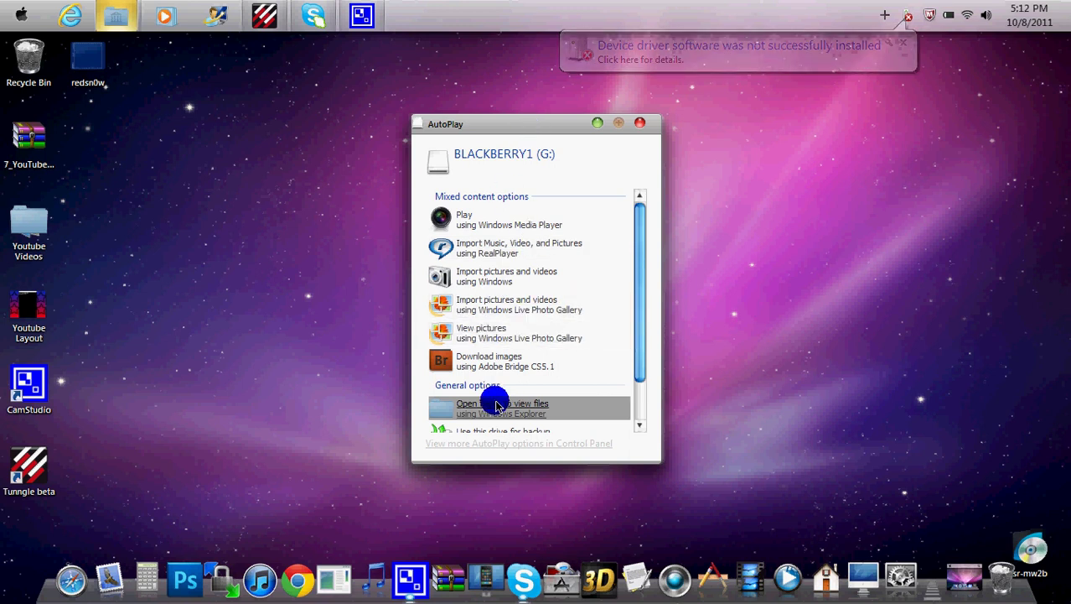
- Open the BLACKBERRY1 (G:) drive's files from AutoPlay and reduce the folder window from full screen
drag(641, 359, 644, 417)
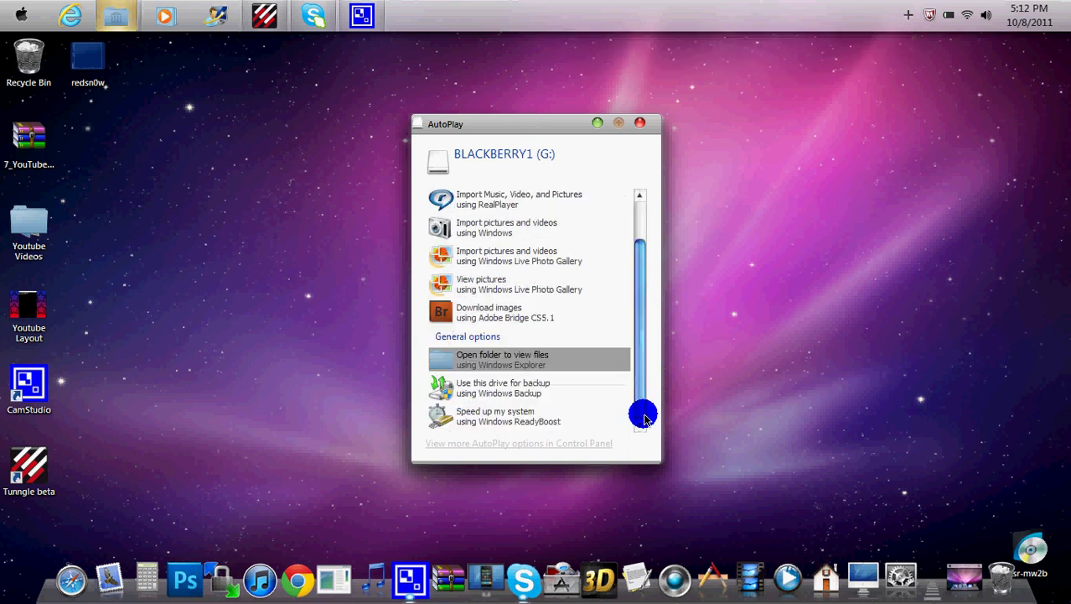
click(539, 359)
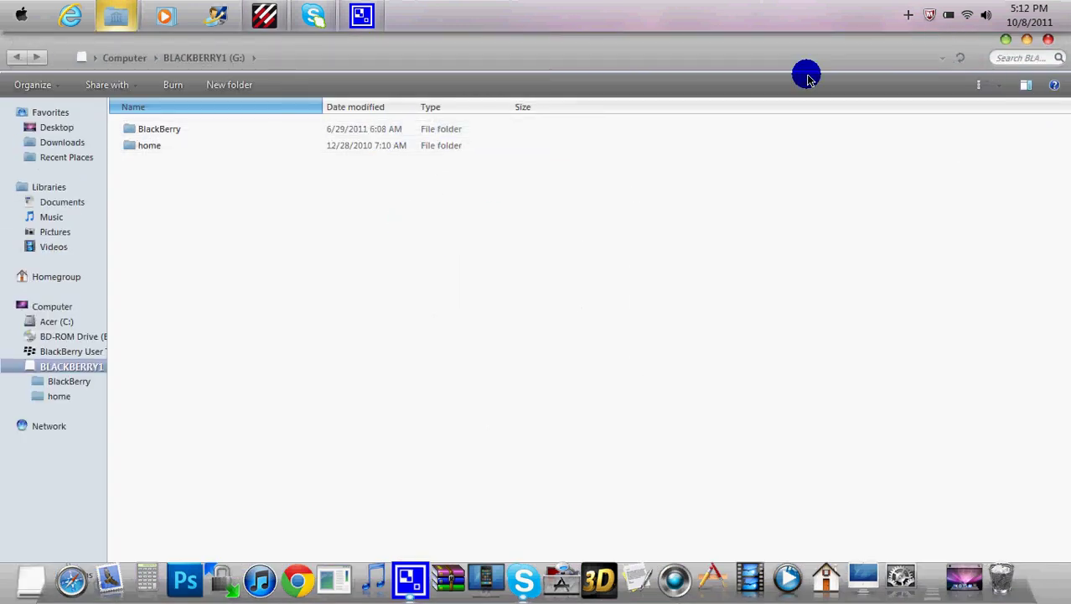
click(1027, 40)
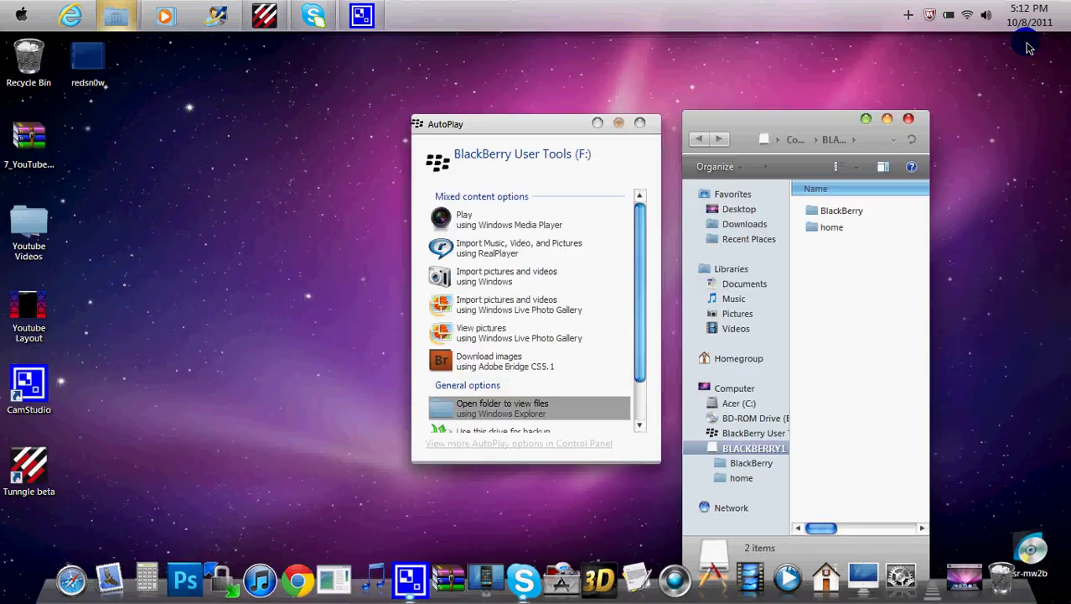
click(887, 118)
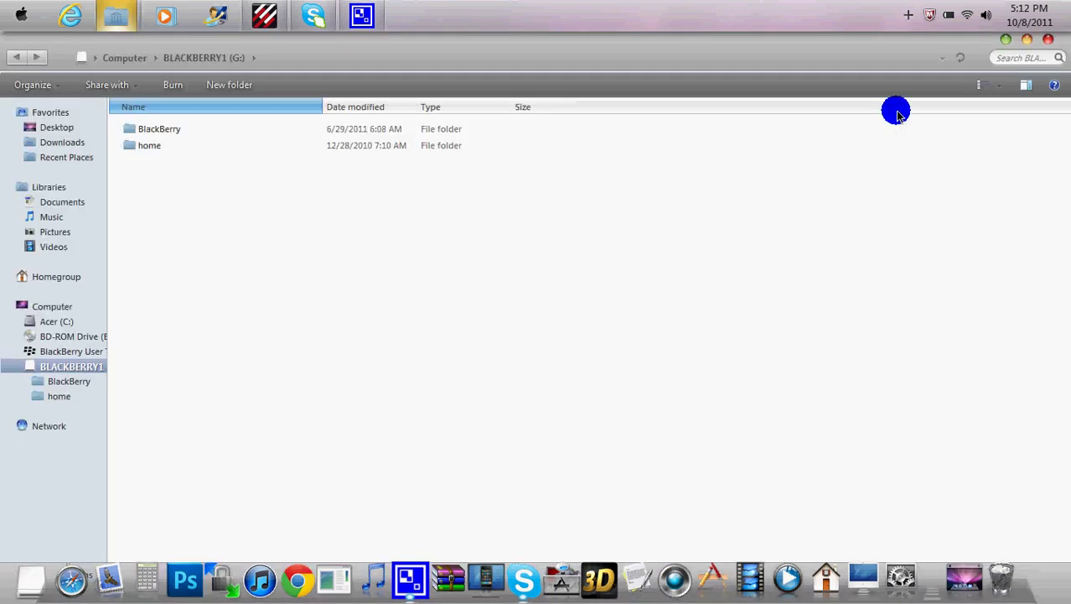
click(1028, 42)
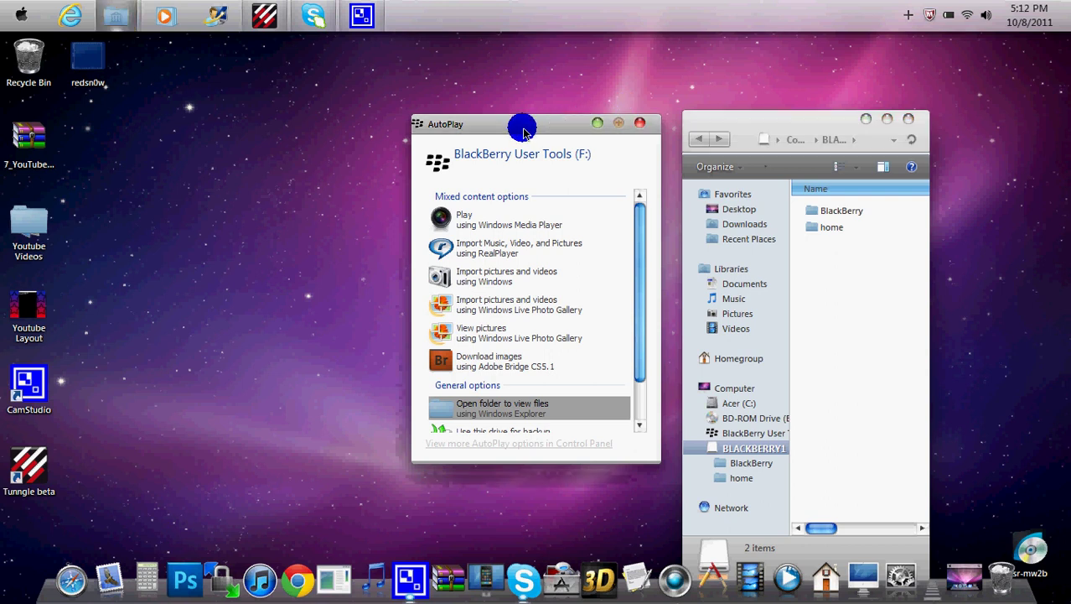
- Open the BlackBerry User Tools (F:) drive's files from its AutoPlay prompt
drag(522, 124, 474, 123)
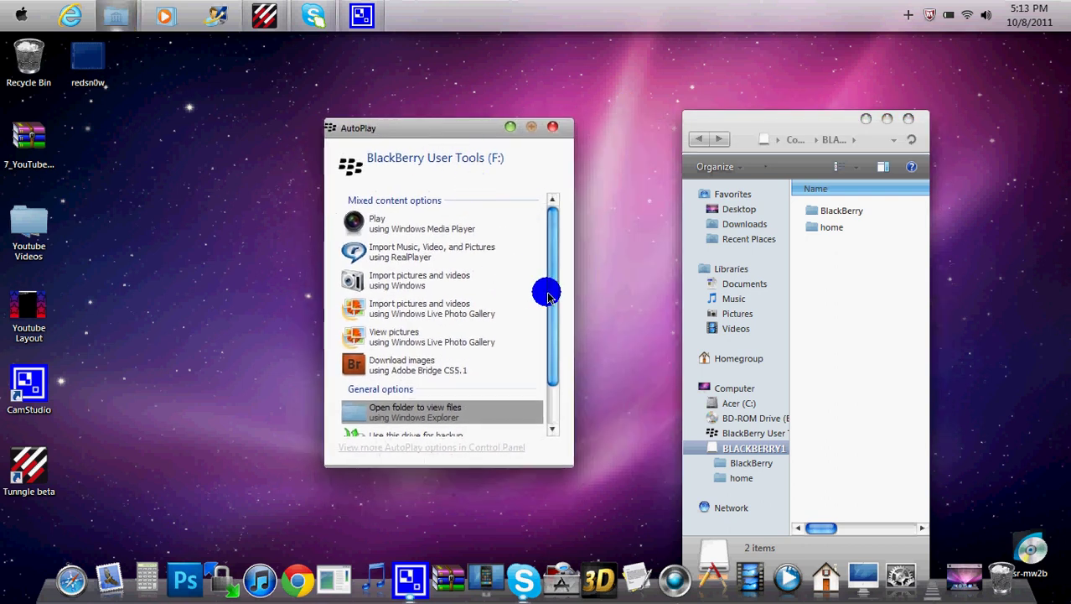
drag(551, 301, 545, 359)
click(449, 359)
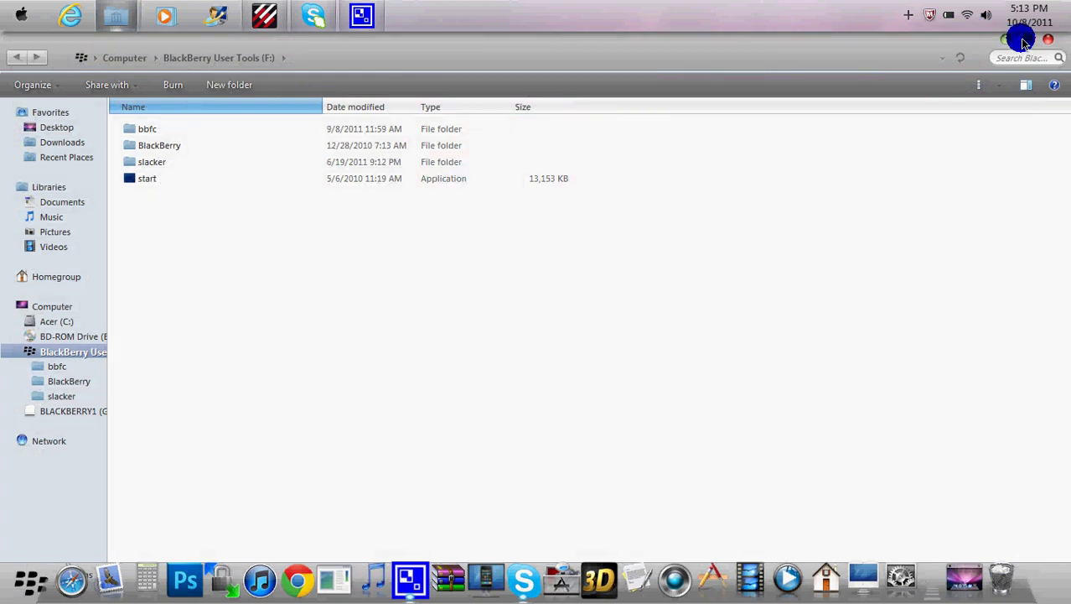
- Arrange the two drive windows side by side and close the BLACKBERRY1 (G:) window
click(1013, 44)
drag(806, 136, 410, 133)
drag(719, 127, 612, 150)
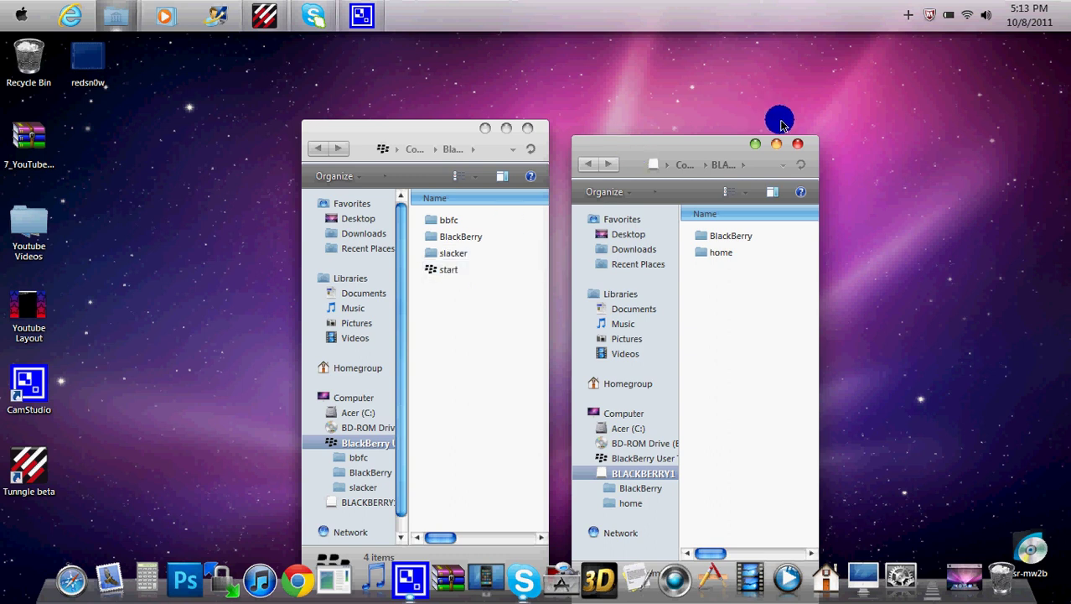
click(798, 144)
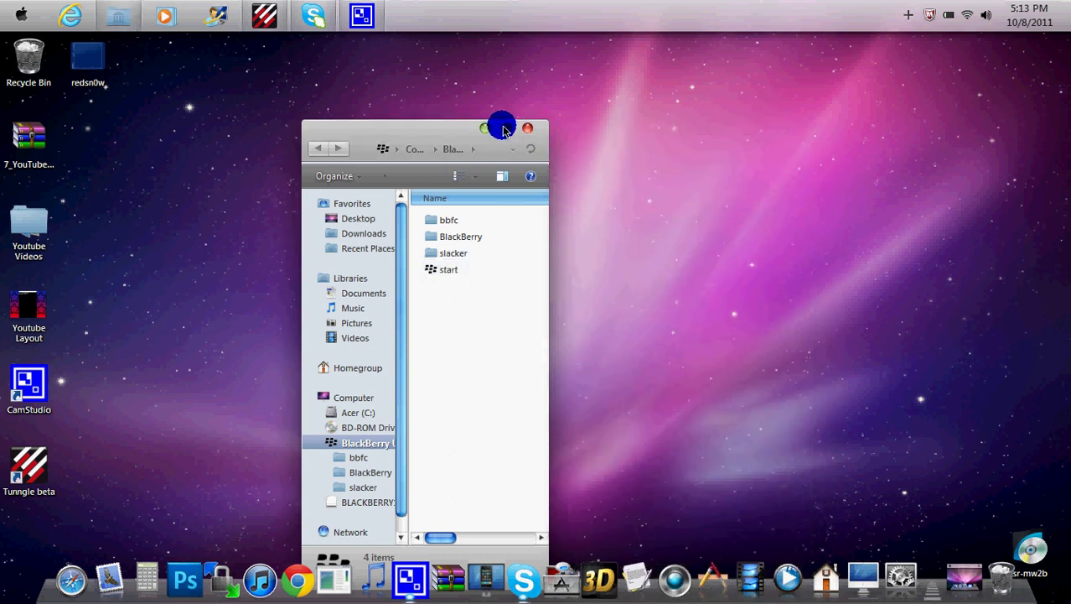
- Open the BlackBerry folder on the F: drive and reduce its window so the desktop folders are accessible
click(505, 127)
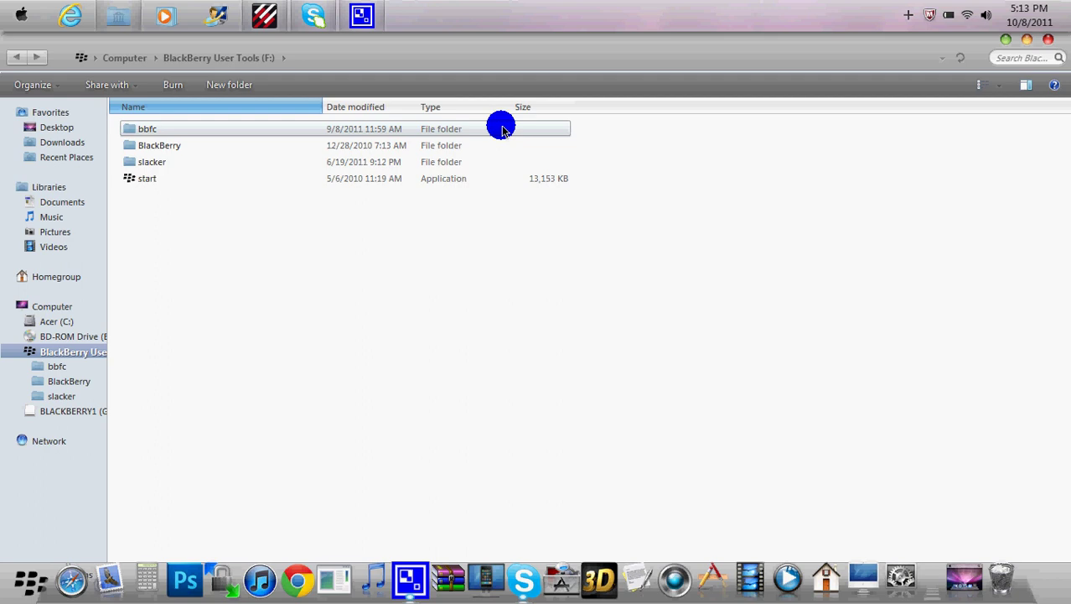
double_click(386, 148)
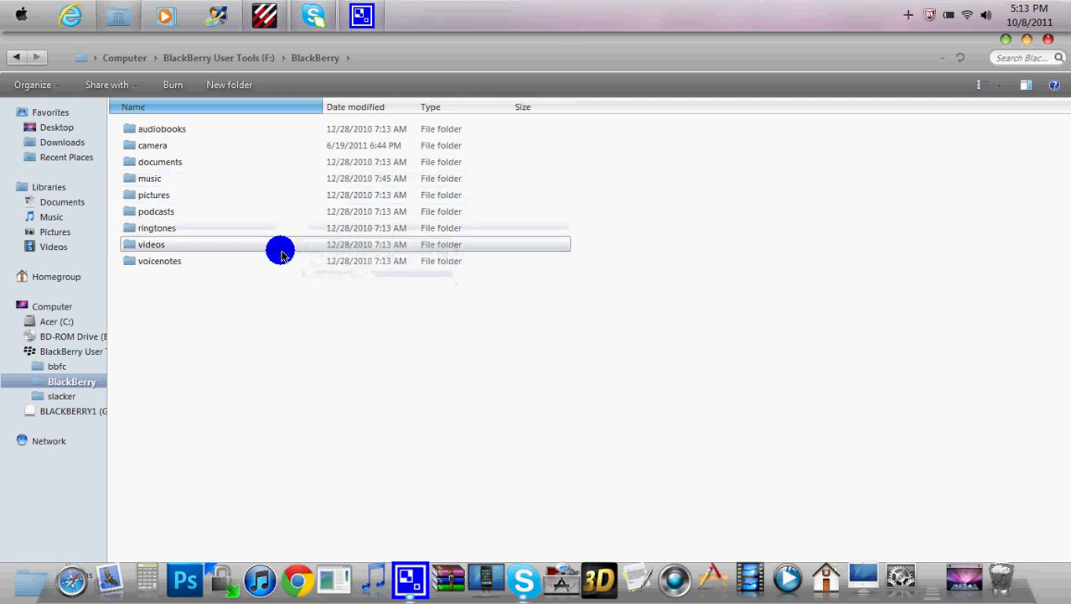
click(1022, 43)
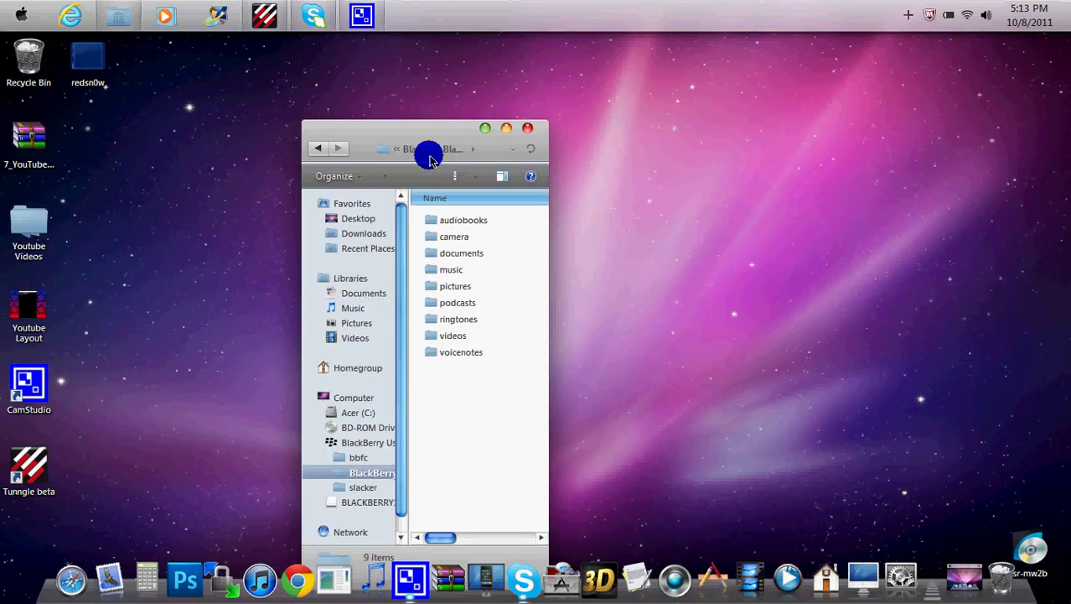
drag(443, 136, 470, 105)
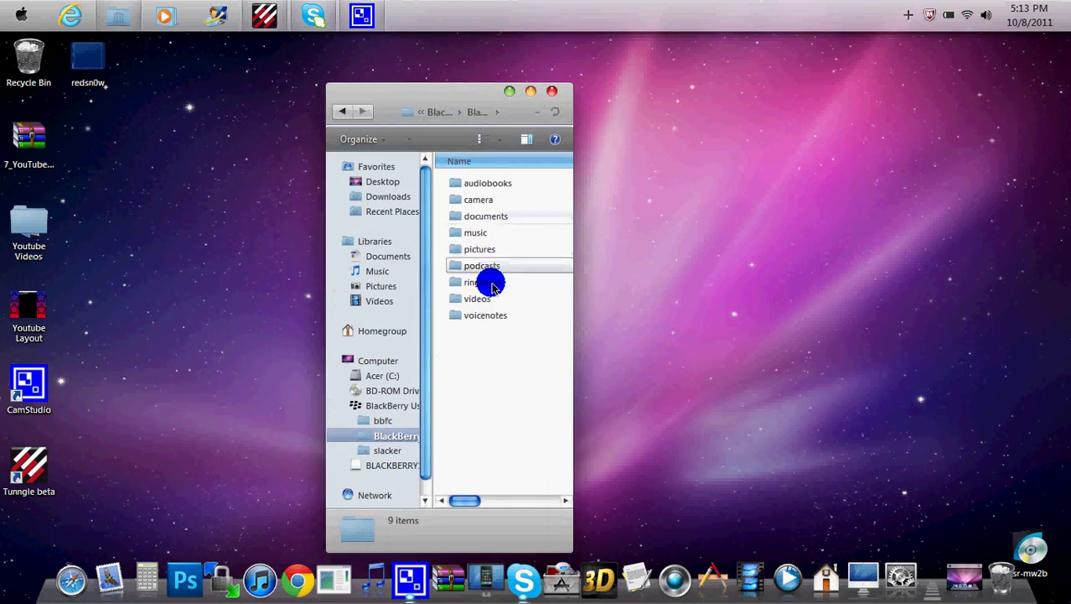
- Check the device's music folder, return to the BlackBerry folder and open its videos folder
double_click(537, 233)
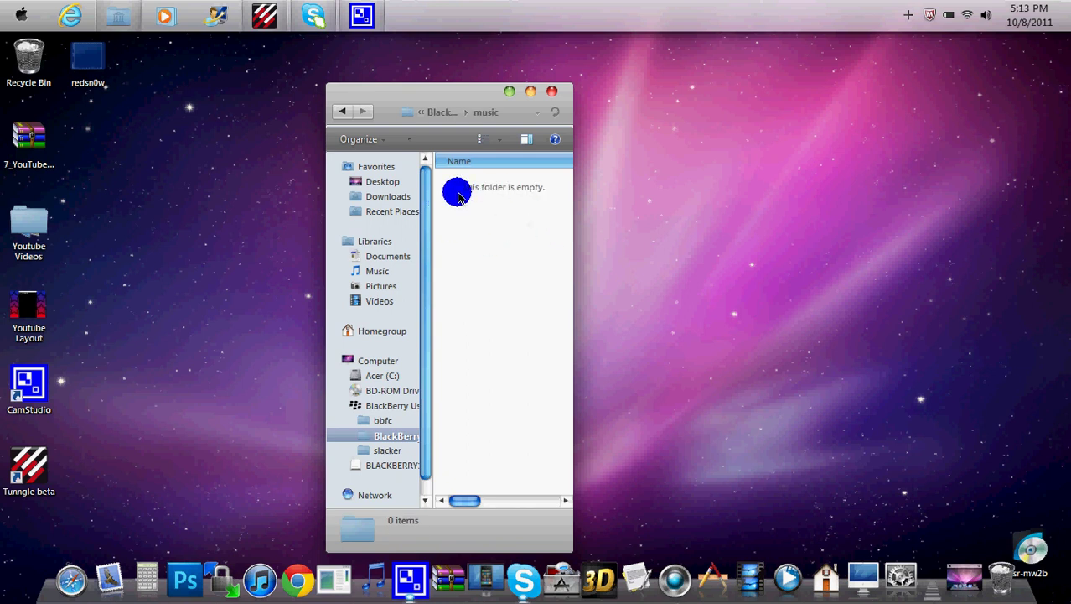
click(344, 110)
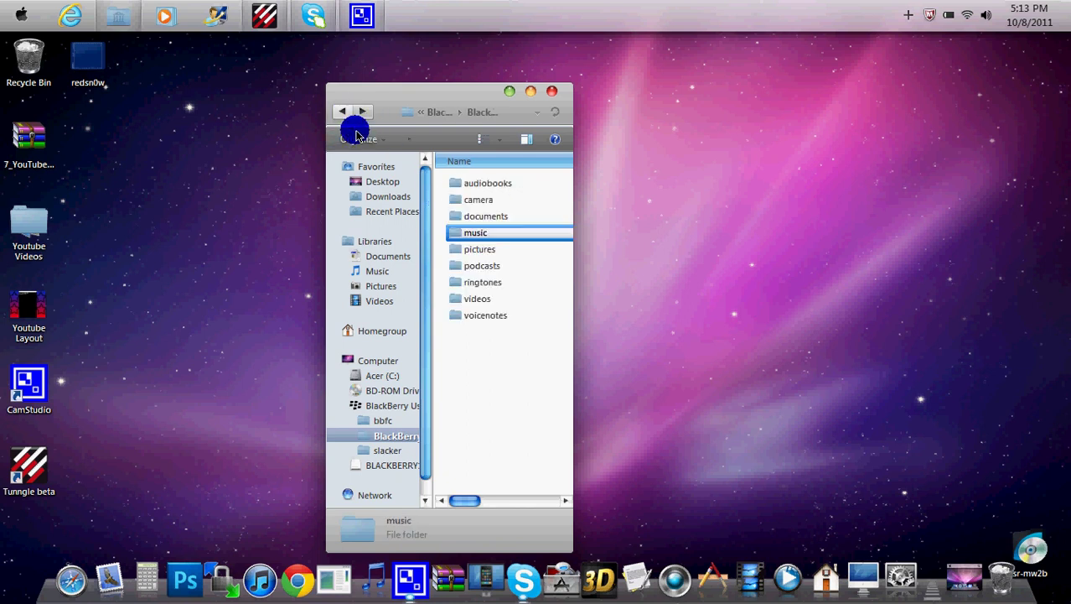
double_click(486, 300)
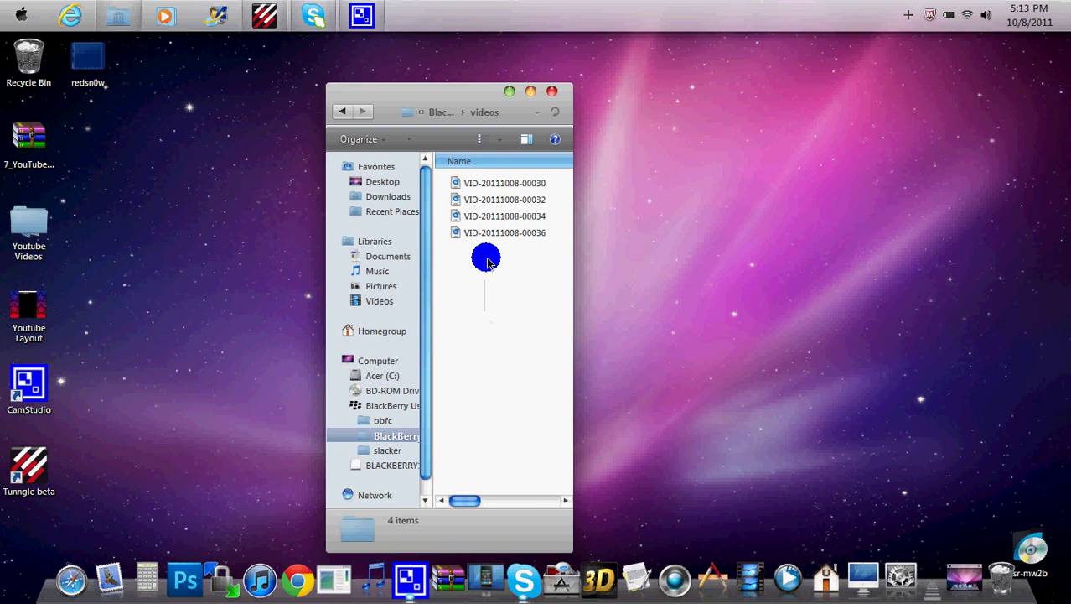
mouse_move(483, 255)
mouse_down()
mouse_move(483, 207)
mouse_move(489, 238)
mouse_up()
click(490, 256)
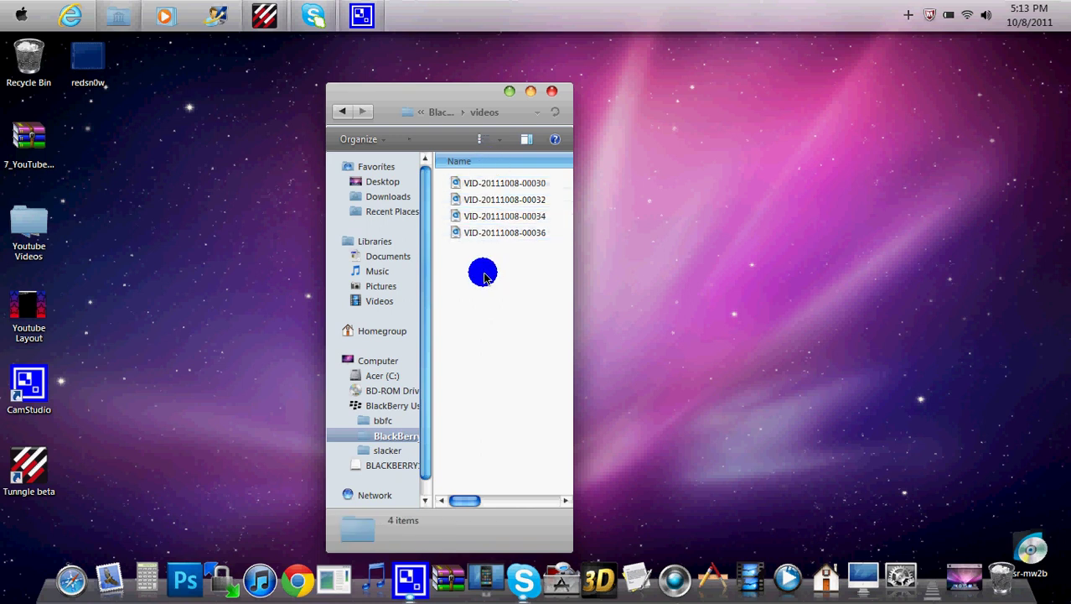
mouse_move(484, 276)
mouse_down()
mouse_move(503, 168)
mouse_move(491, 275)
mouse_up()
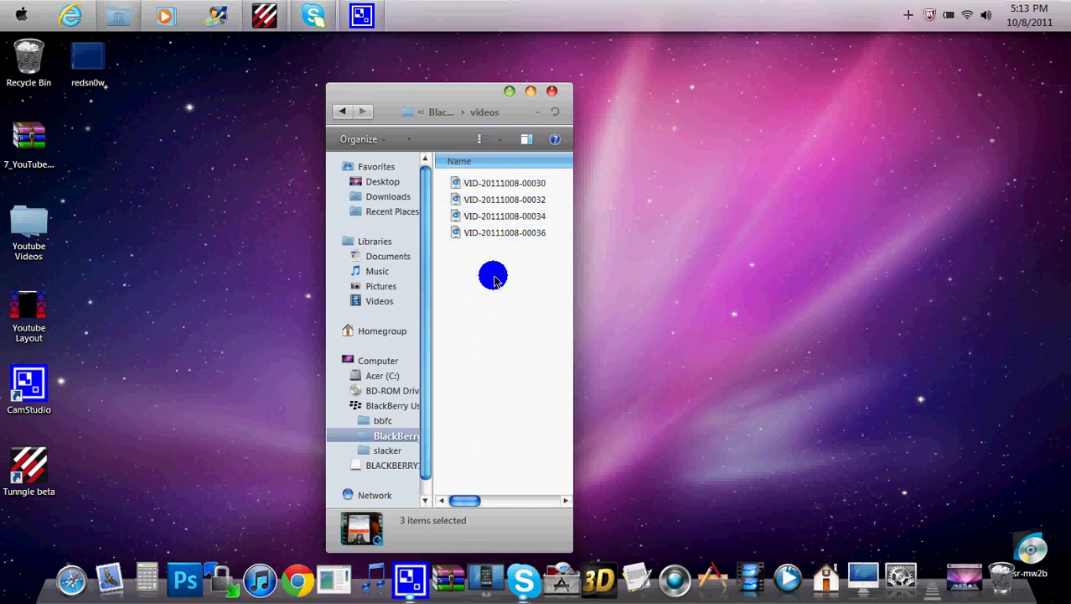
click(514, 233)
click(510, 215)
click(510, 199)
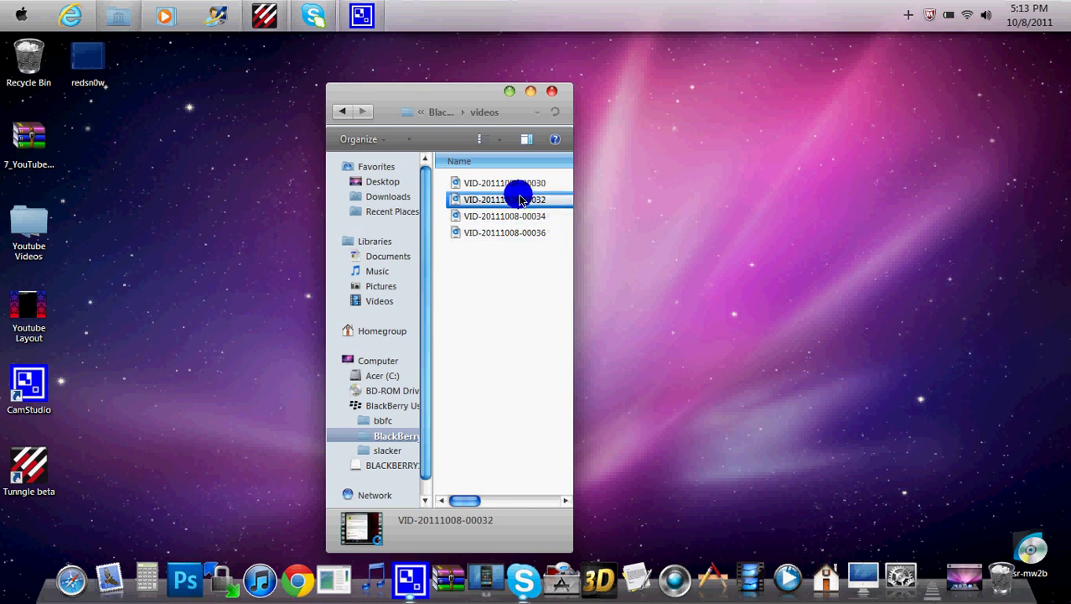
click(512, 254)
drag(509, 254, 522, 184)
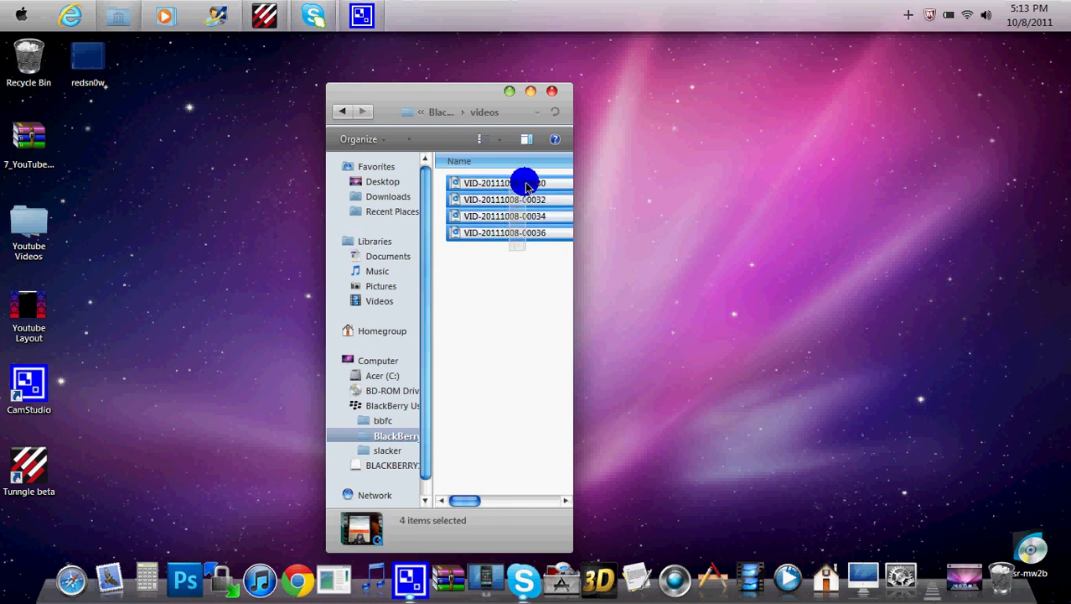
click(503, 279)
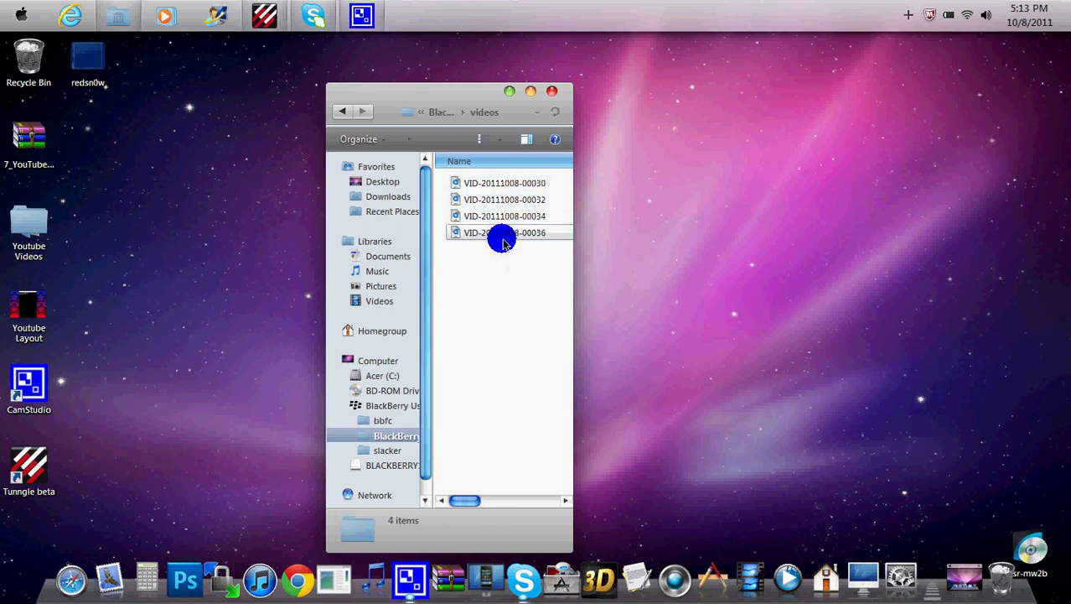
click(503, 235)
ctrl+click(514, 217)
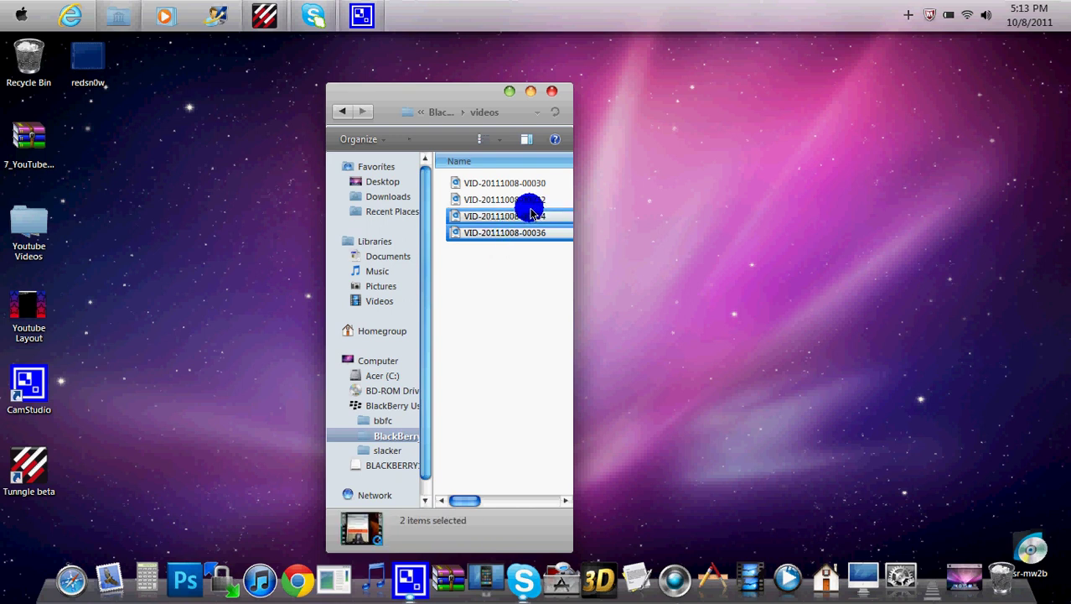
click(497, 293)
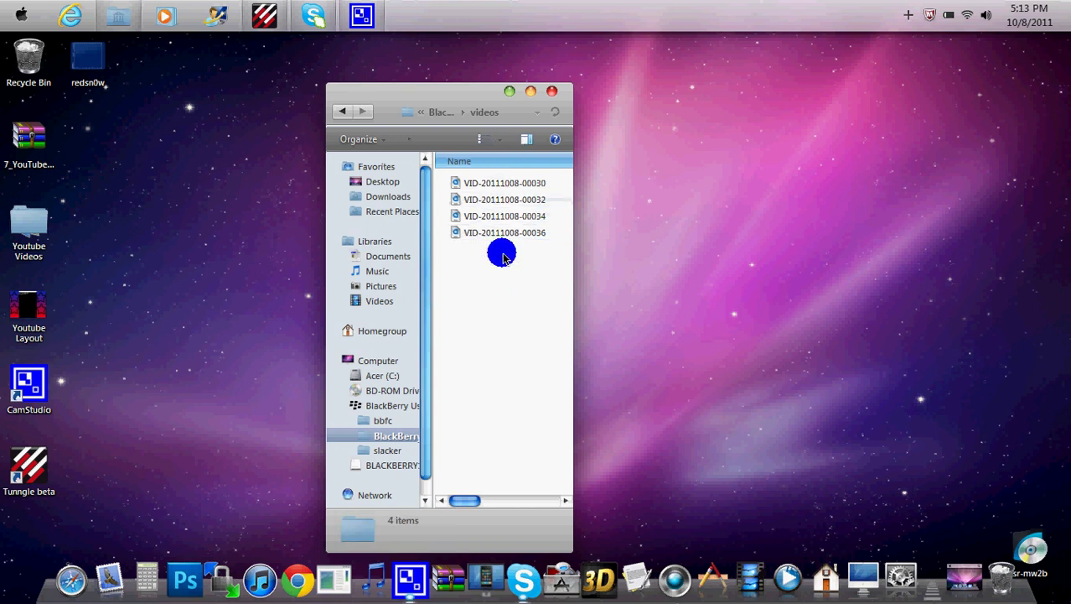
- Copy all four VID-20111008 video files from the device into the Youtube Videos folder on the desktop
drag(499, 253, 516, 163)
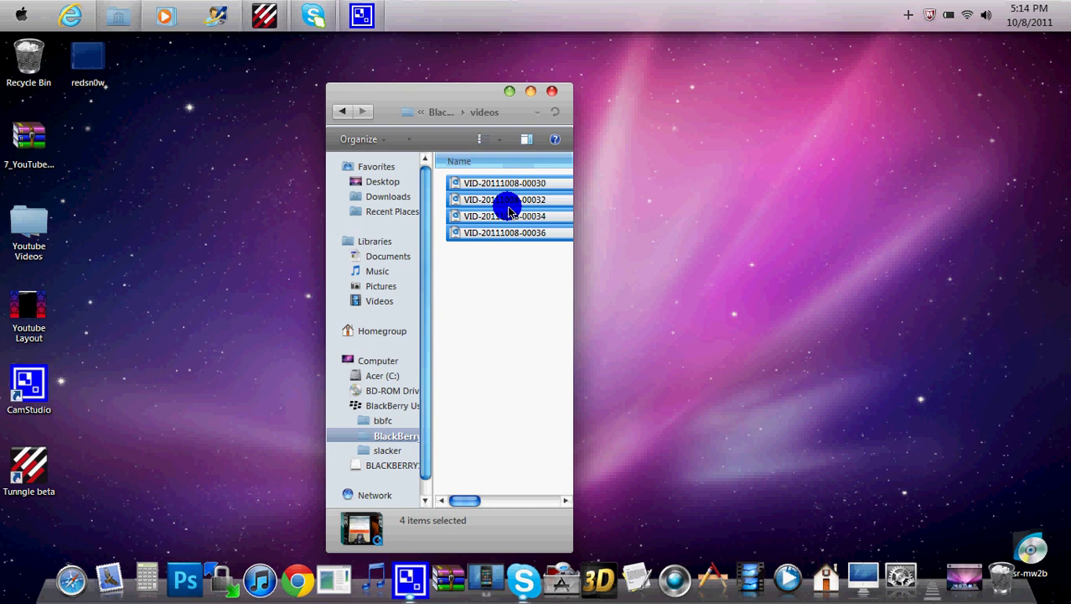
drag(508, 209, 31, 241)
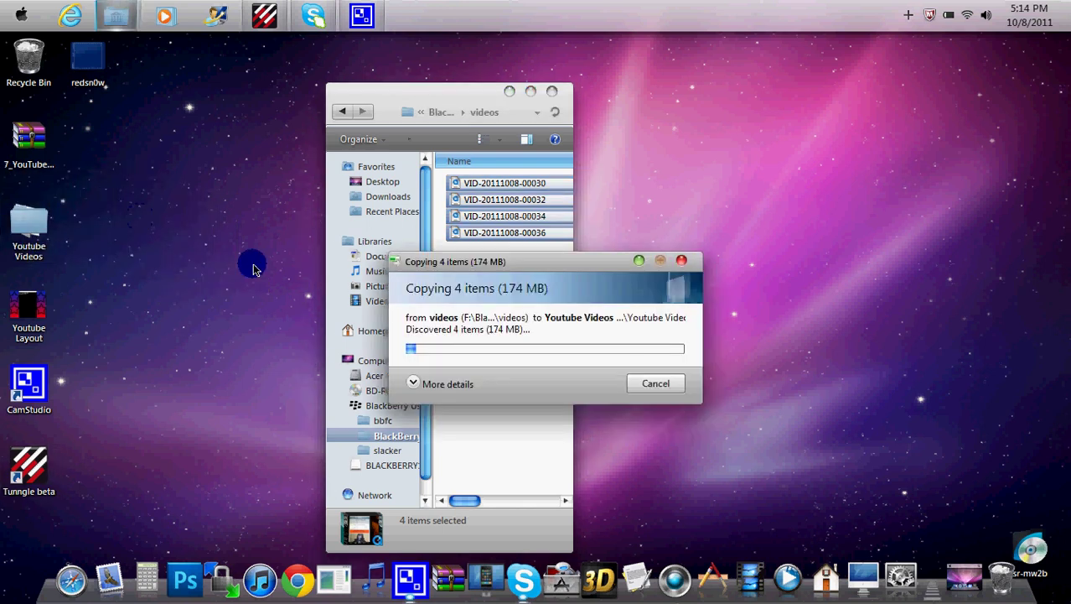
drag(497, 260, 402, 244)
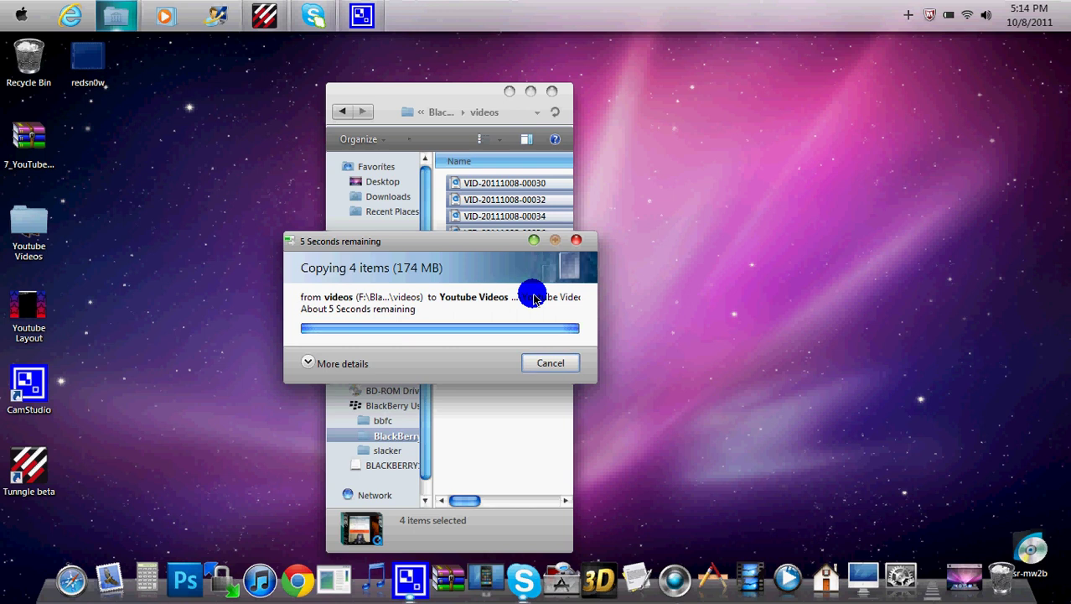
- Delete all four VID-20111008 video files from the device's videos folder
drag(460, 302, 506, 157)
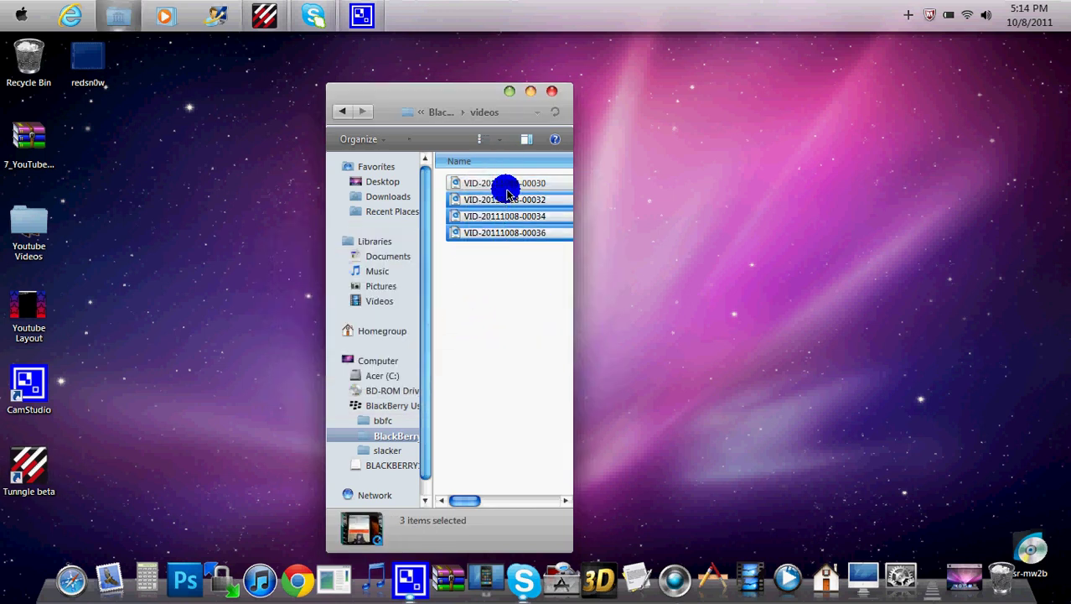
click(471, 282)
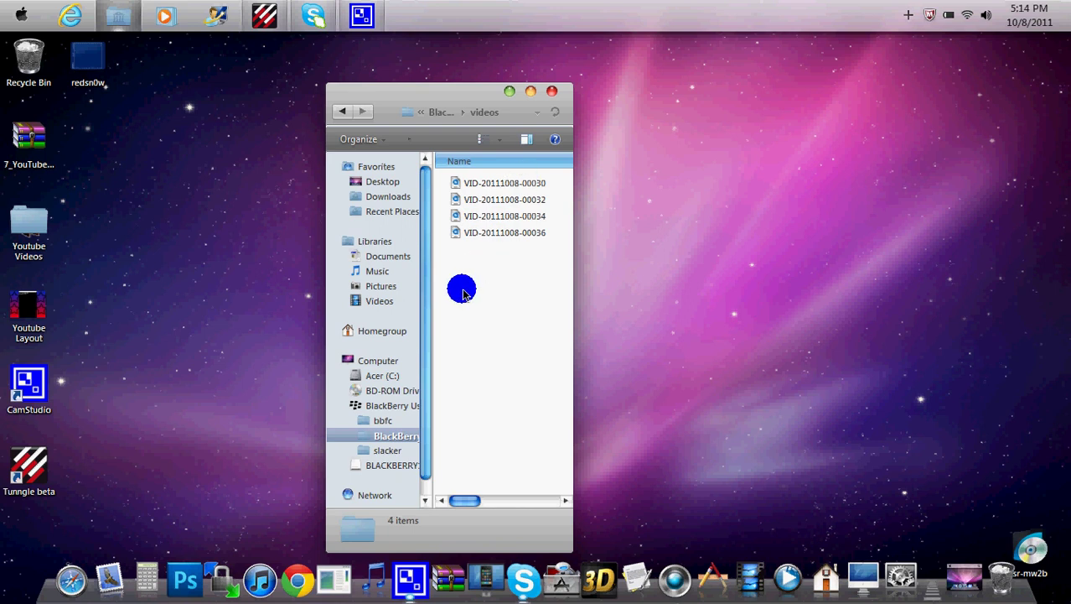
drag(463, 291, 523, 197)
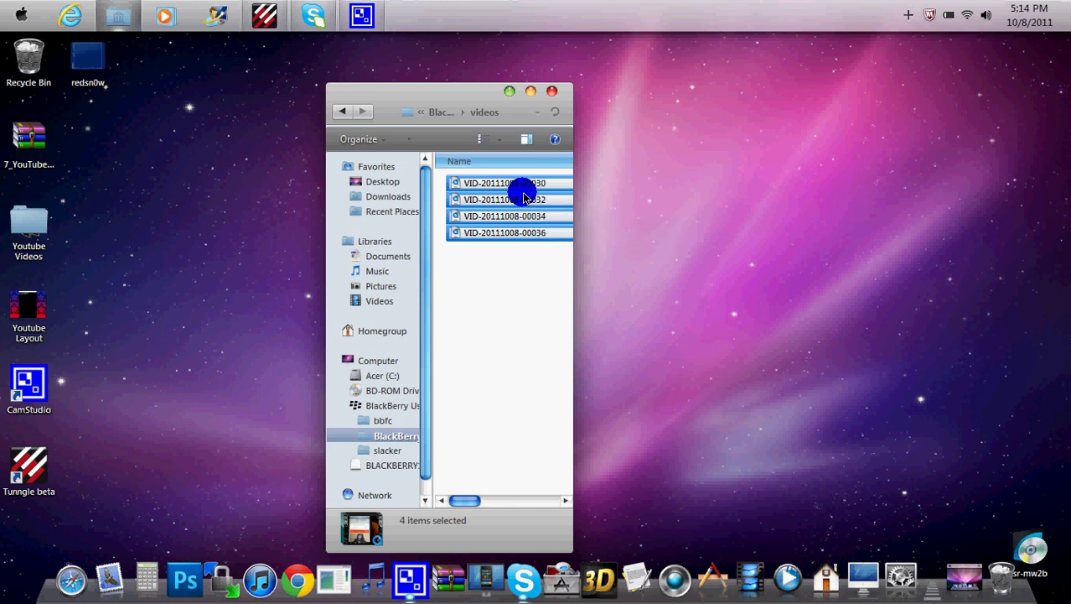
right_click(523, 197)
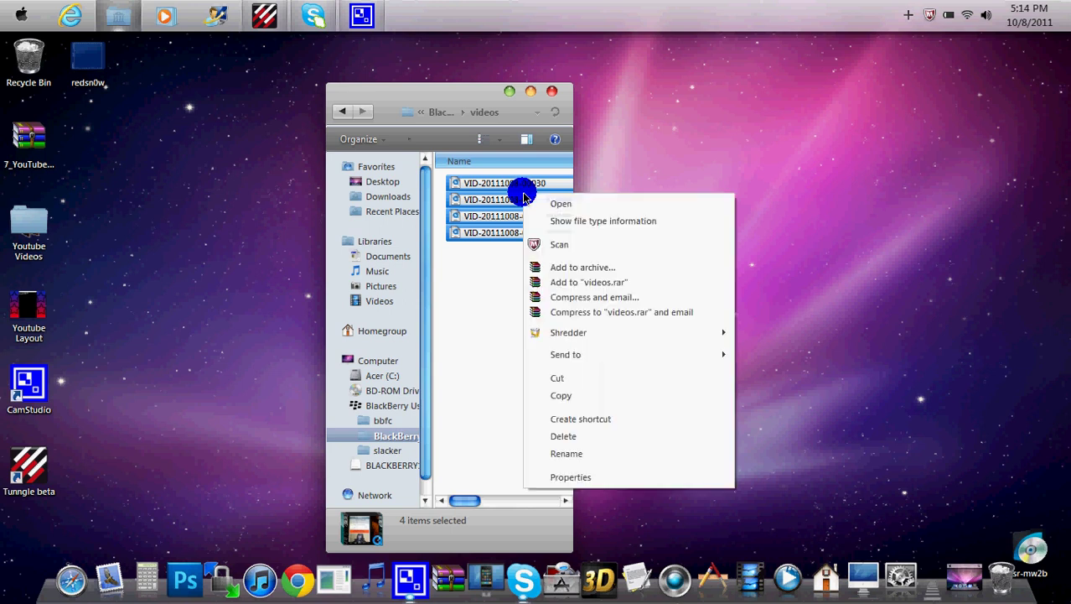
click(609, 436)
click(592, 335)
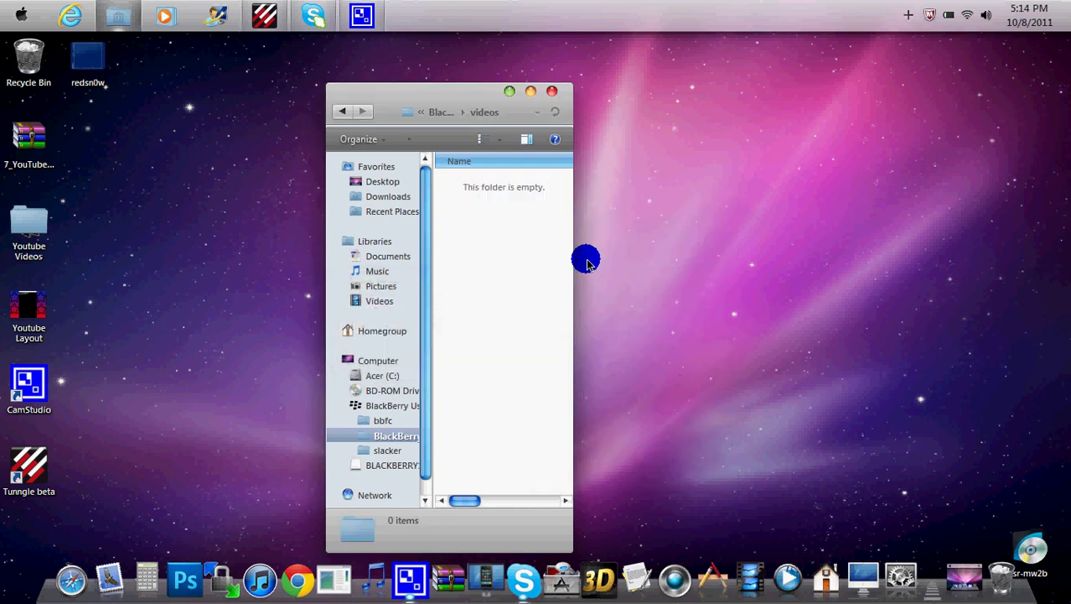
- Return to the BlackBerry folder and examine the copied video files in the desktop's Youtube Videos folder
click(342, 112)
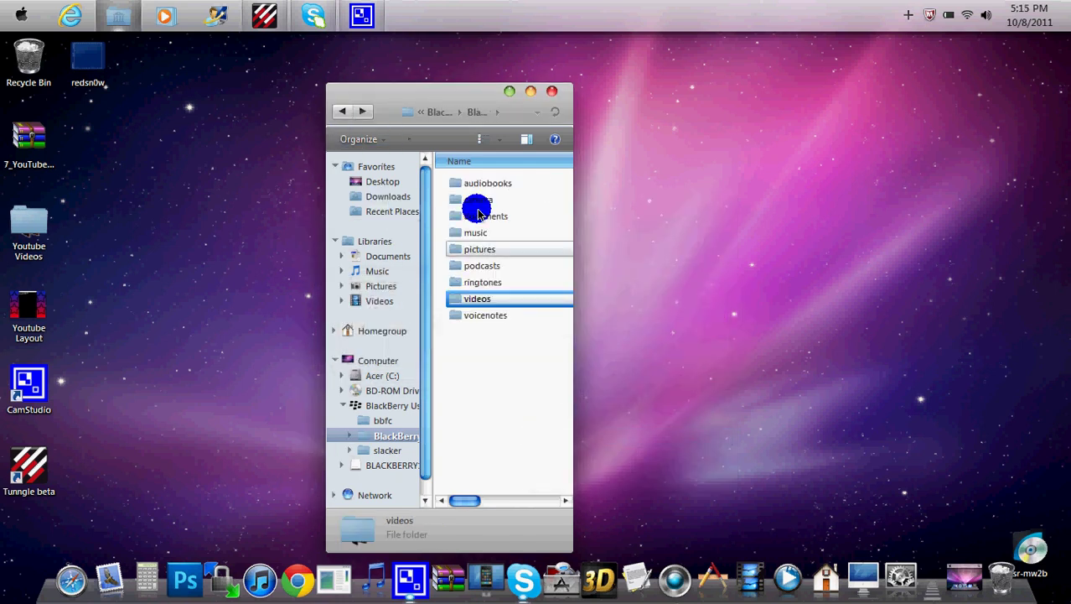
double_click(31, 250)
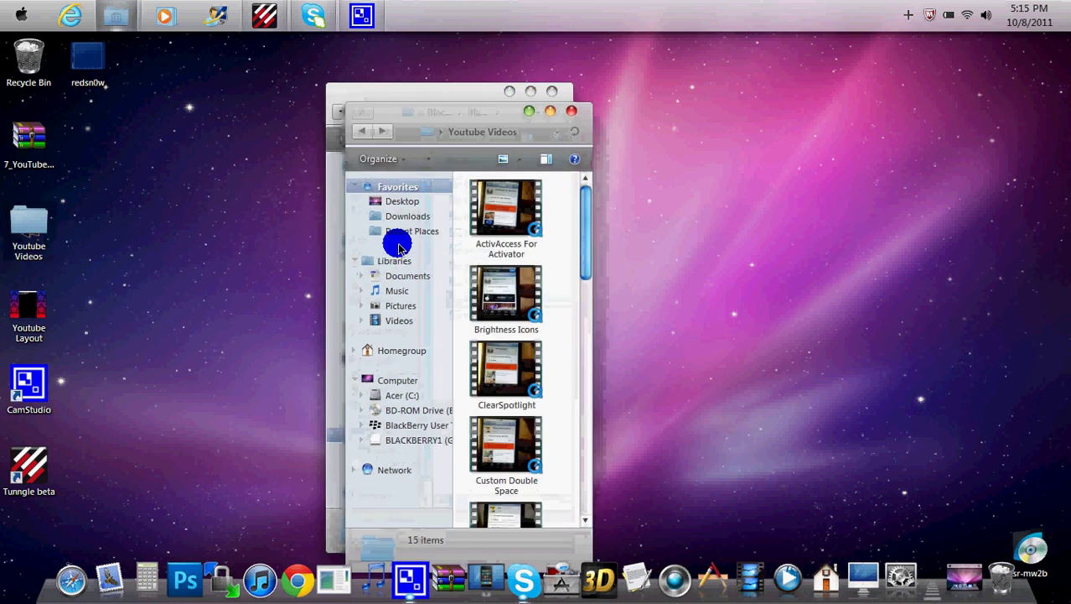
click(554, 110)
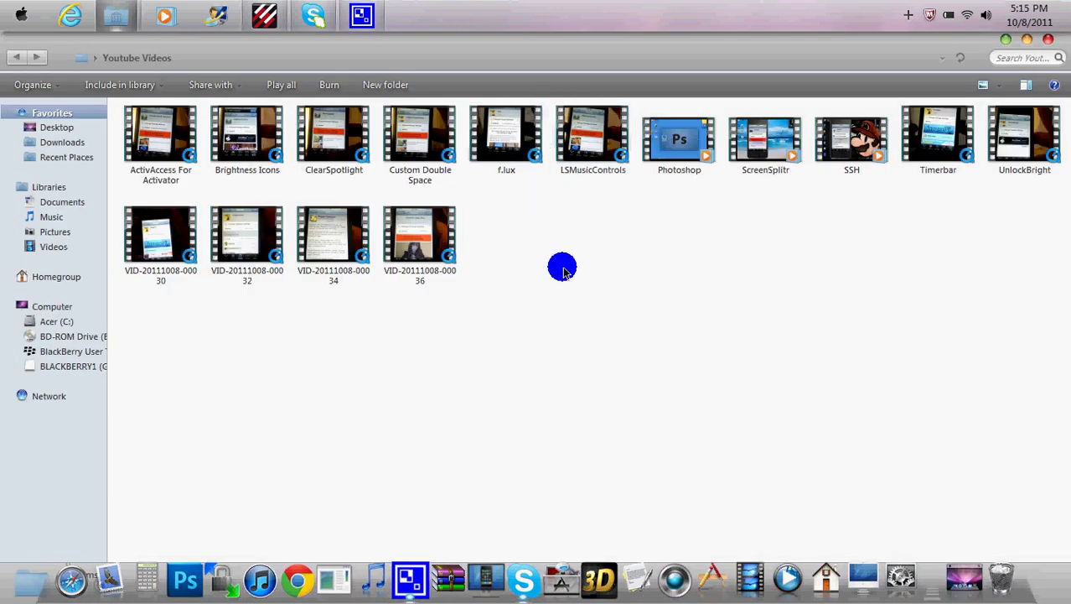
drag(562, 265, 156, 248)
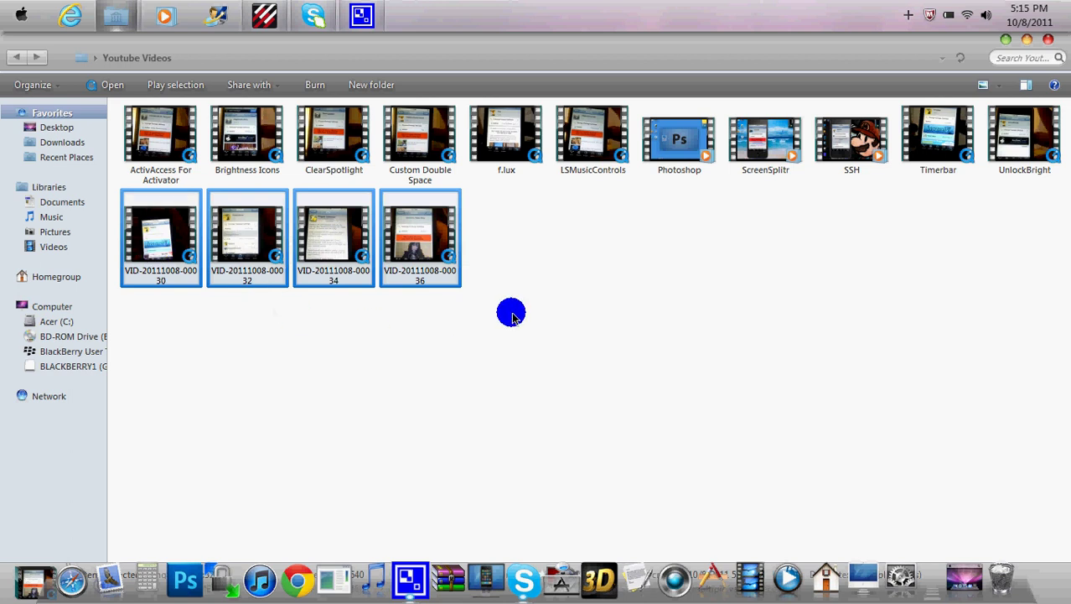
click(285, 308)
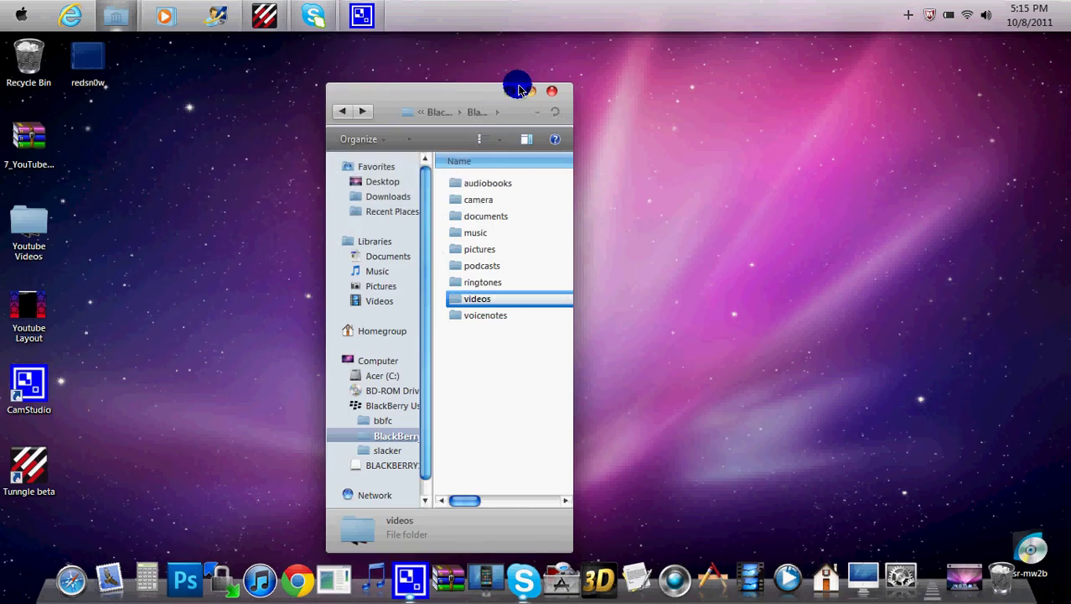
- Close the BlackBerry folder window and bring up the CamStudio recorder window
click(545, 90)
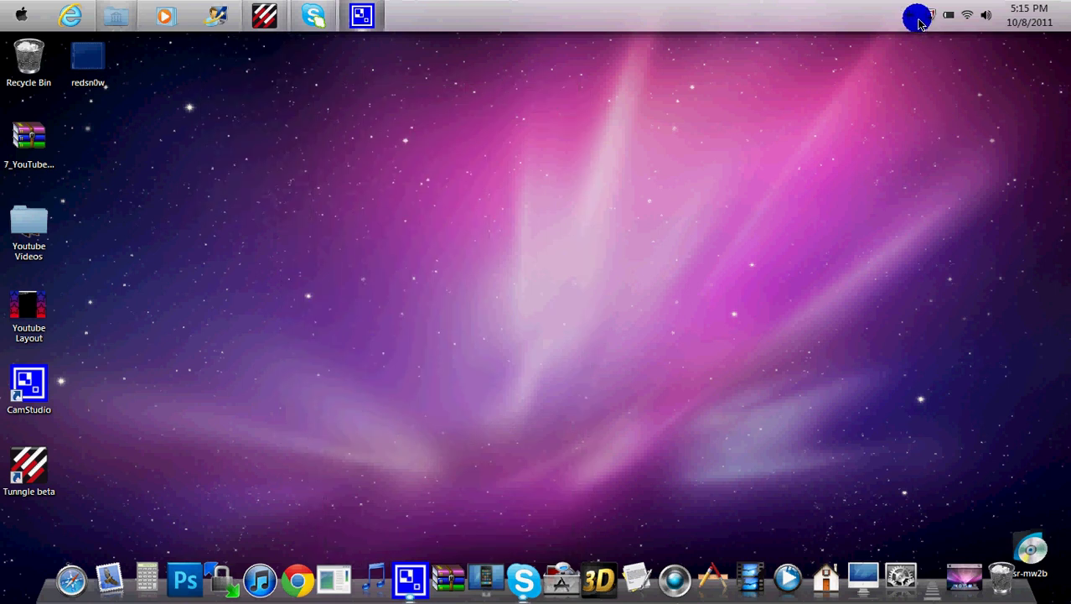
click(912, 16)
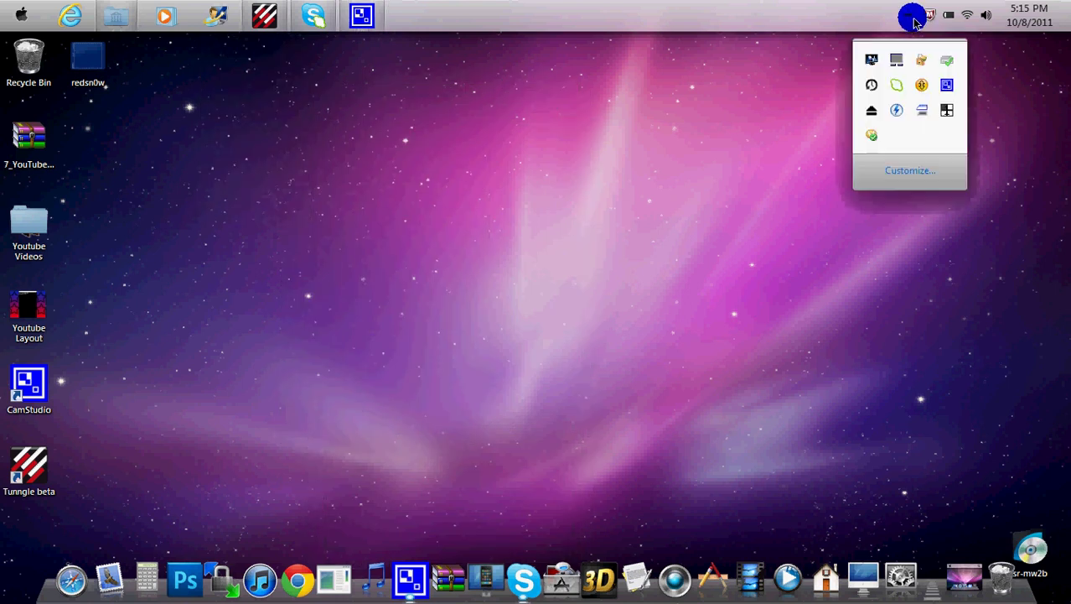
click(950, 87)
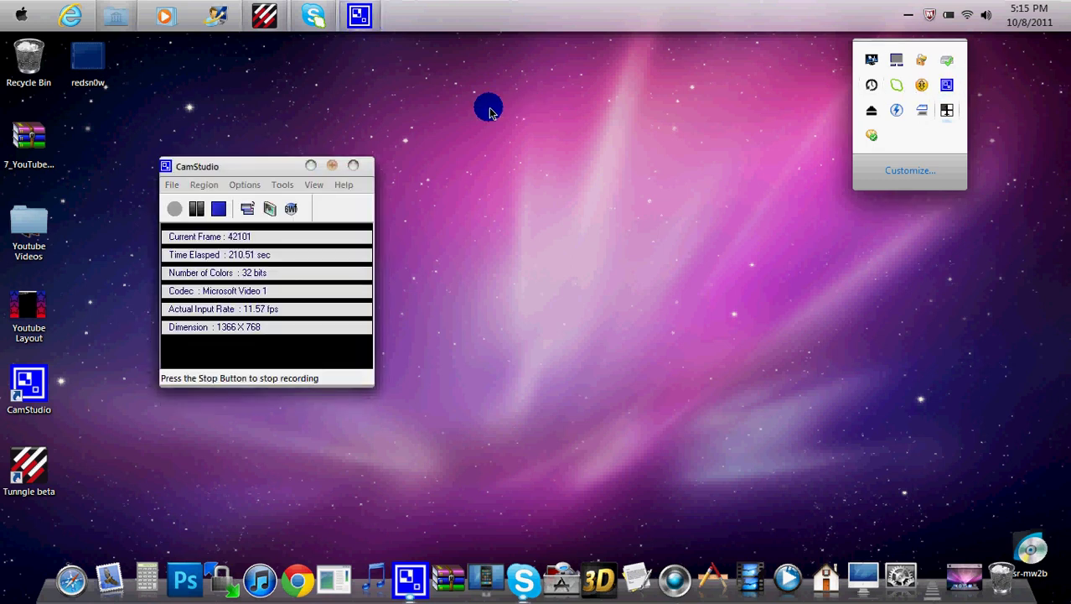